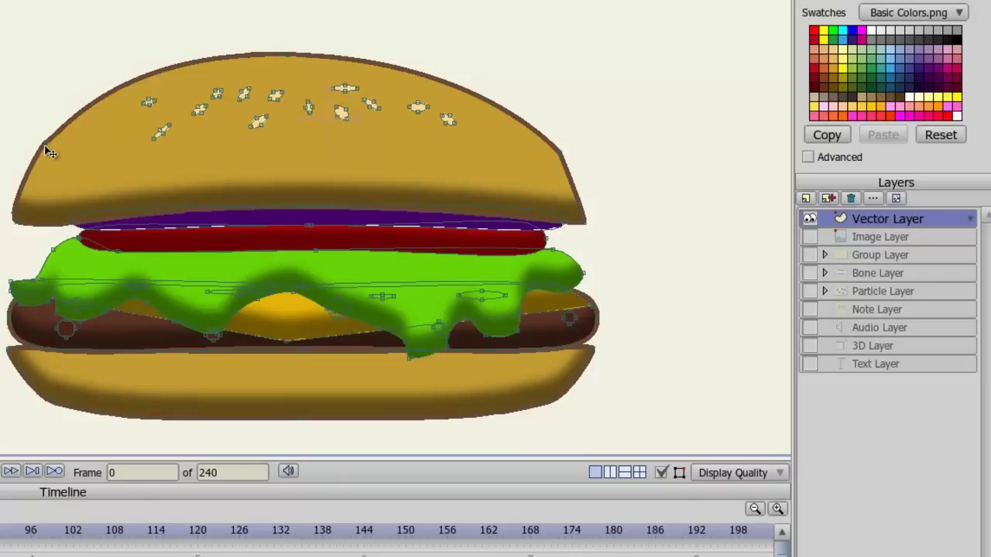
Drag a top-bun outline point to reshape the bun's left edge
mouse_move(49, 150)
mouse_down()
mouse_move(57, 155)
mouse_move(49, 176)
mouse_move(75, 113)
mouse_move(210, 59)
mouse_move(103, 90)
mouse_move(55, 177)
mouse_move(148, 101)
mouse_move(160, 63)
mouse_up()
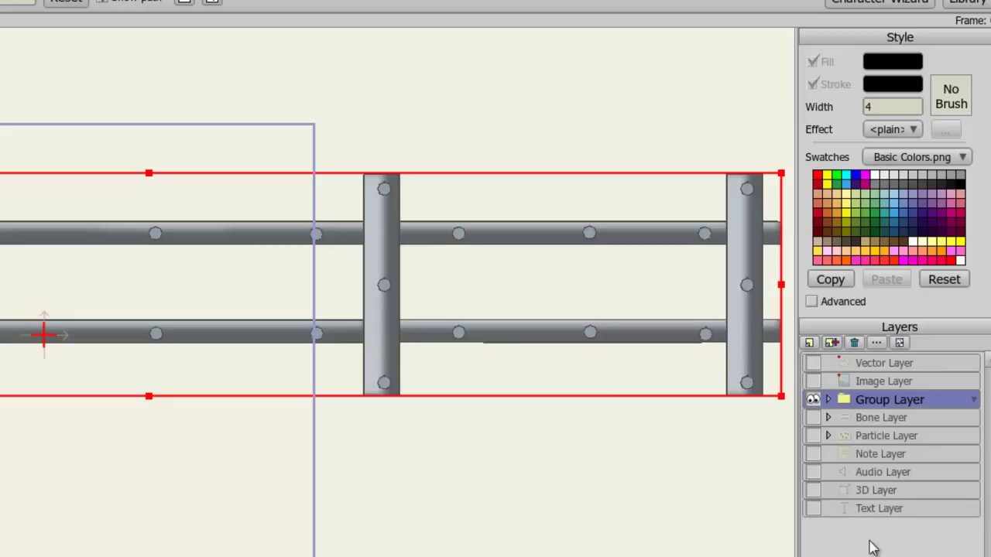
Expand Group Layer to show its Vertical and Horizontal layers, then drag the fence across the canvas
click(827, 399)
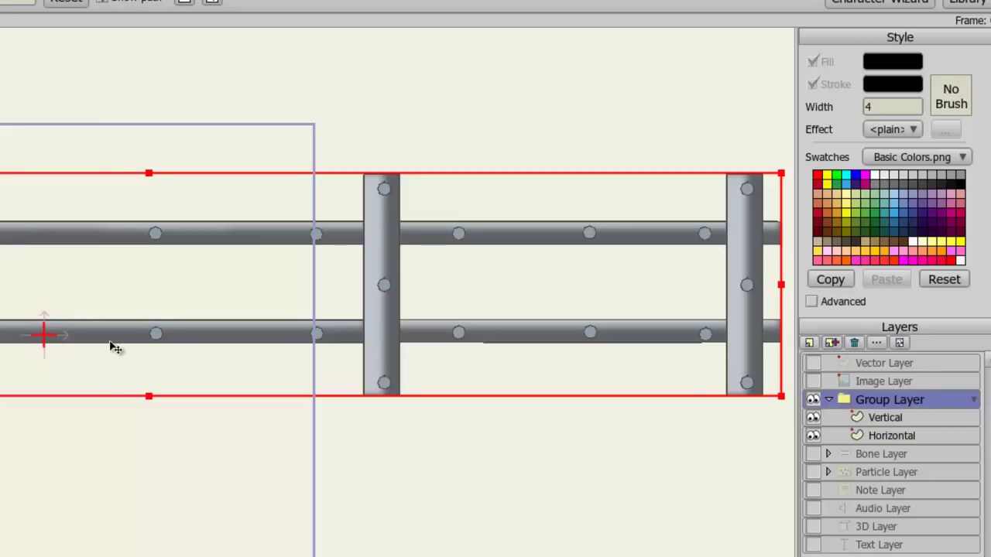
mouse_move(121, 341)
mouse_down()
mouse_move(46, 365)
mouse_move(137, 411)
mouse_move(87, 326)
mouse_move(57, 401)
mouse_move(172, 394)
mouse_move(80, 301)
mouse_move(22, 405)
mouse_move(157, 378)
mouse_move(100, 336)
mouse_move(98, 360)
mouse_up()
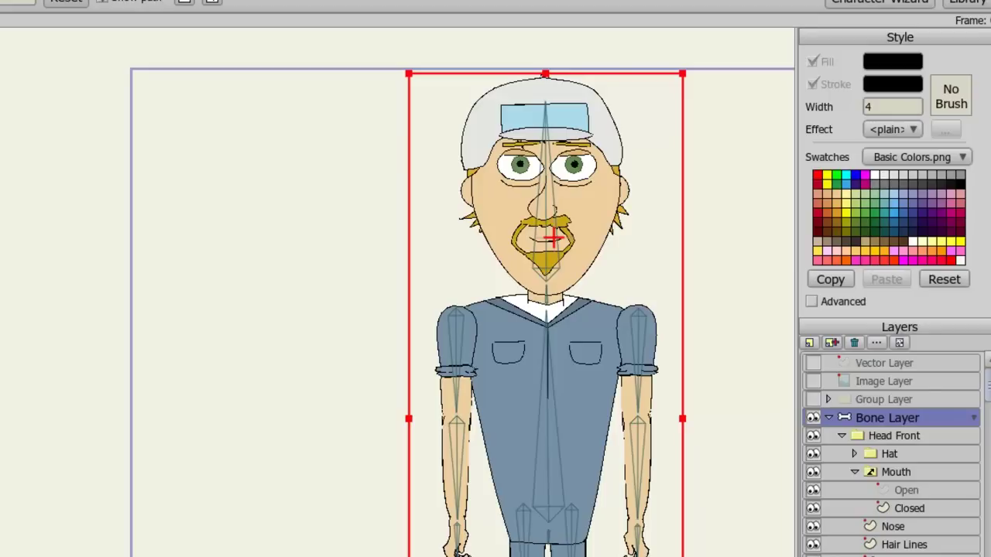
Pose the character's right arm raised and bent, then select the Mouth switch layer
key(z)
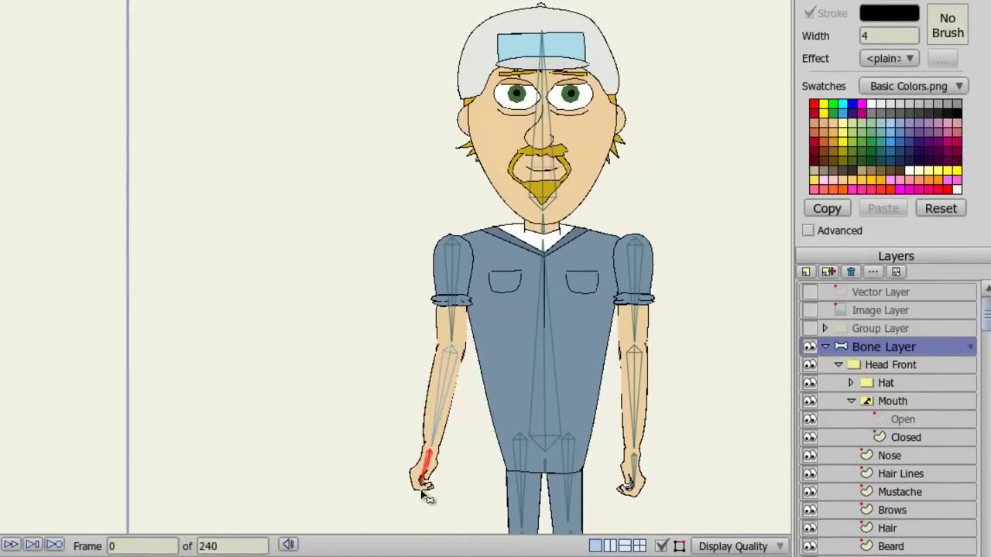
drag(422, 491, 437, 520)
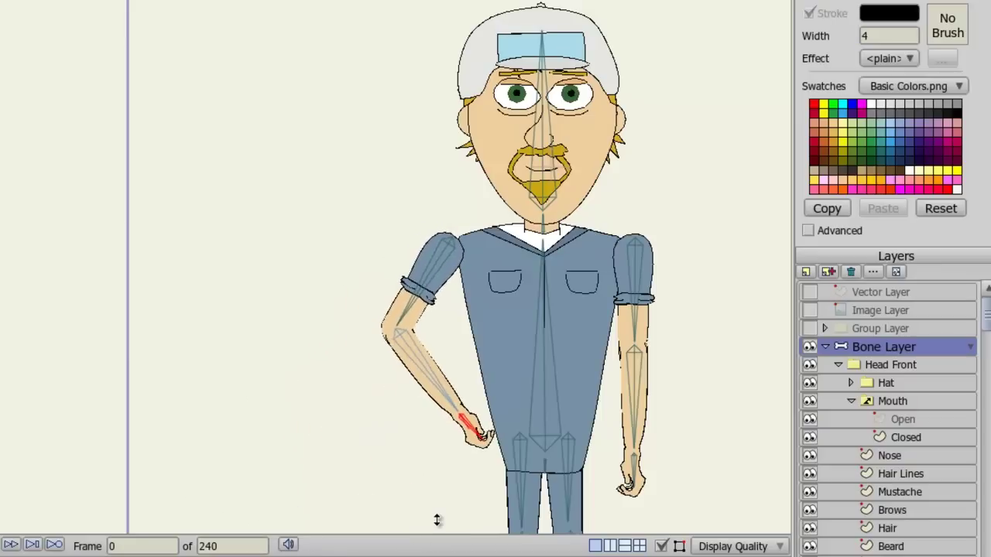
click(894, 401)
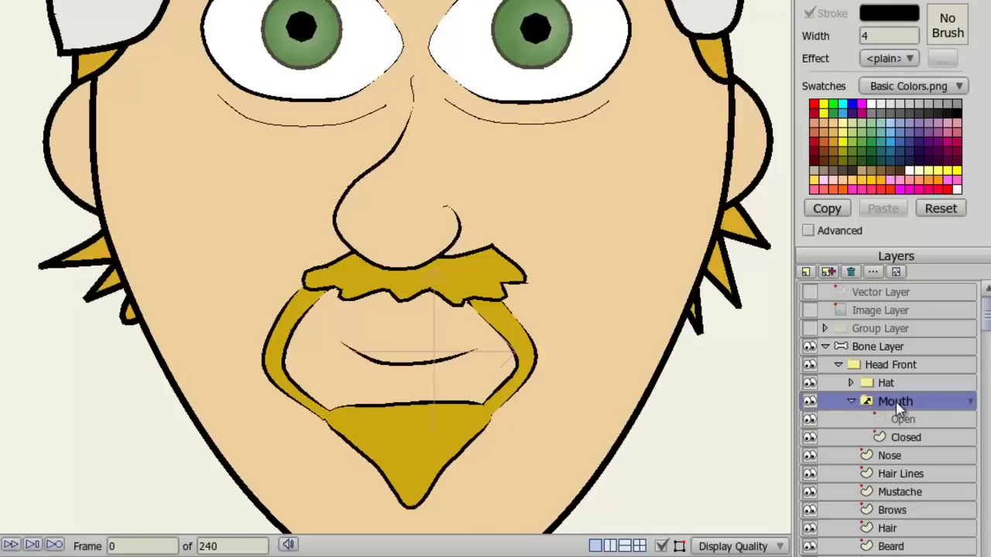
right_click(900, 411)
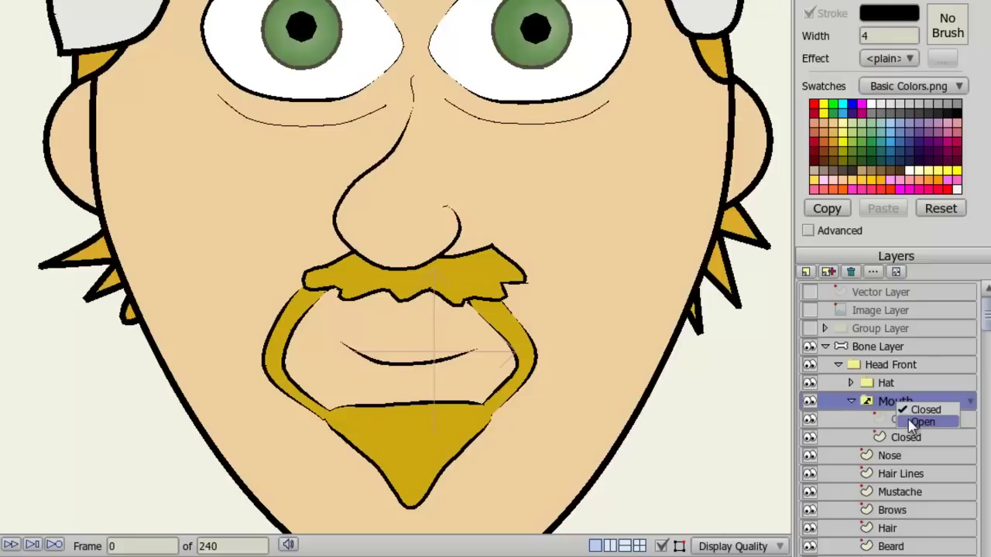
click(909, 422)
right_click(913, 406)
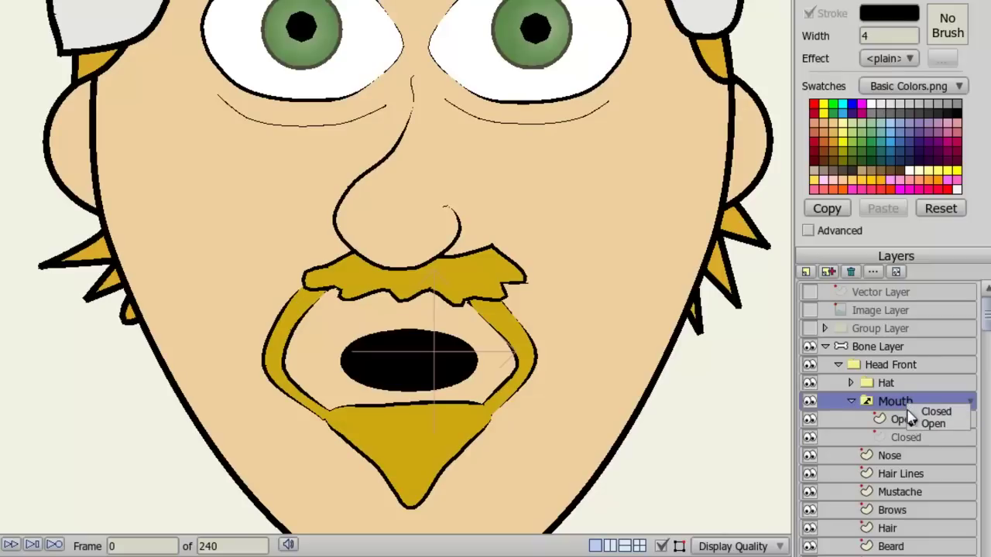
click(918, 412)
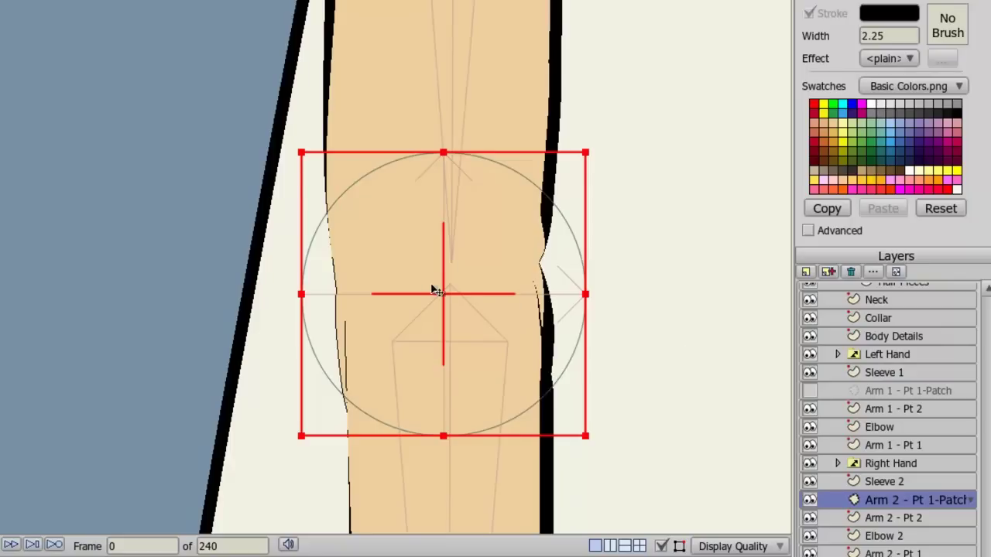
Slide the Arm 2 patch layer up and off the elbow
mouse_move(434, 296)
mouse_down()
mouse_move(544, 292)
mouse_move(677, 319)
mouse_move(601, 289)
mouse_move(485, 272)
mouse_move(415, 278)
mouse_up()
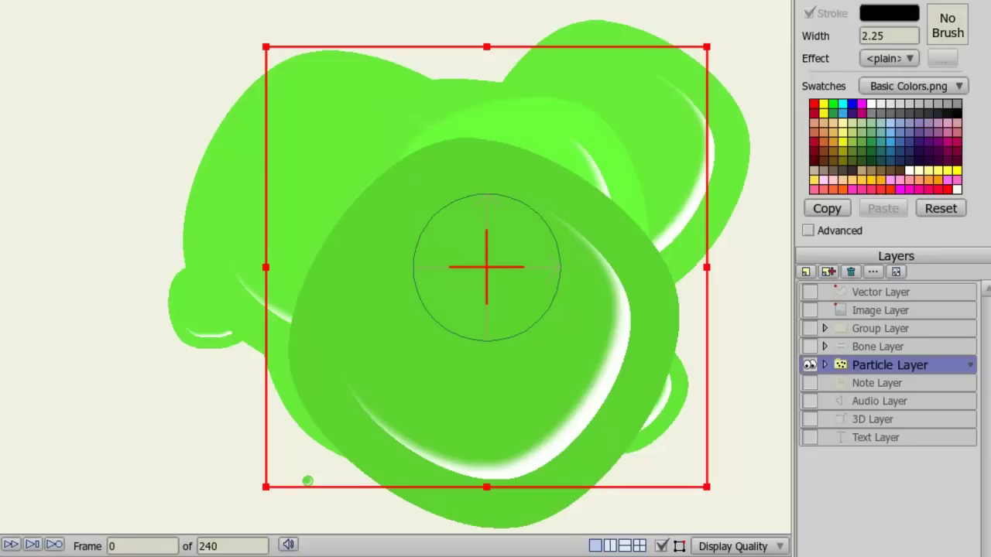
Expand Particle Layer to reveal its child layers
click(824, 364)
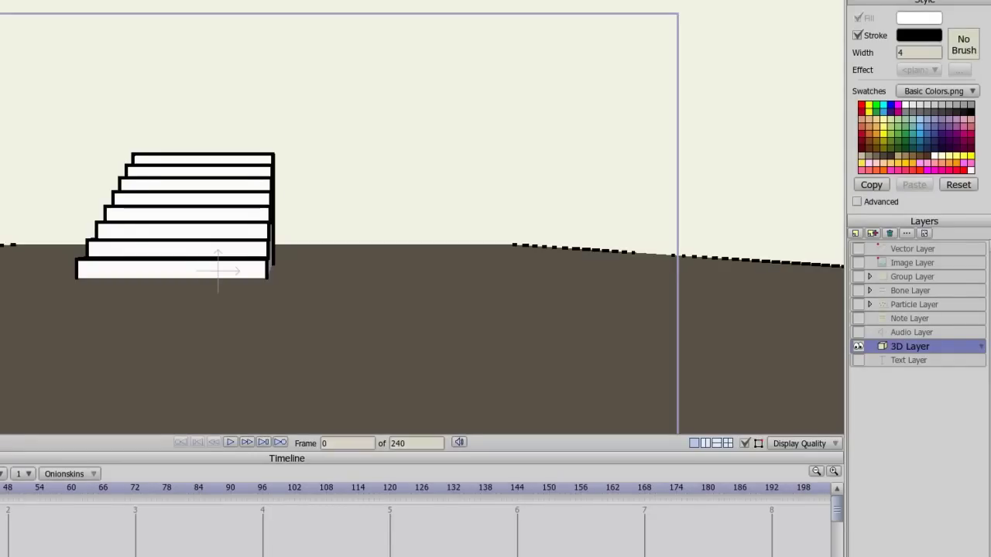
Orbit the 3D stairs to see their side, then view the Text Layer's speech bubble
drag(23, 315, 232, 340)
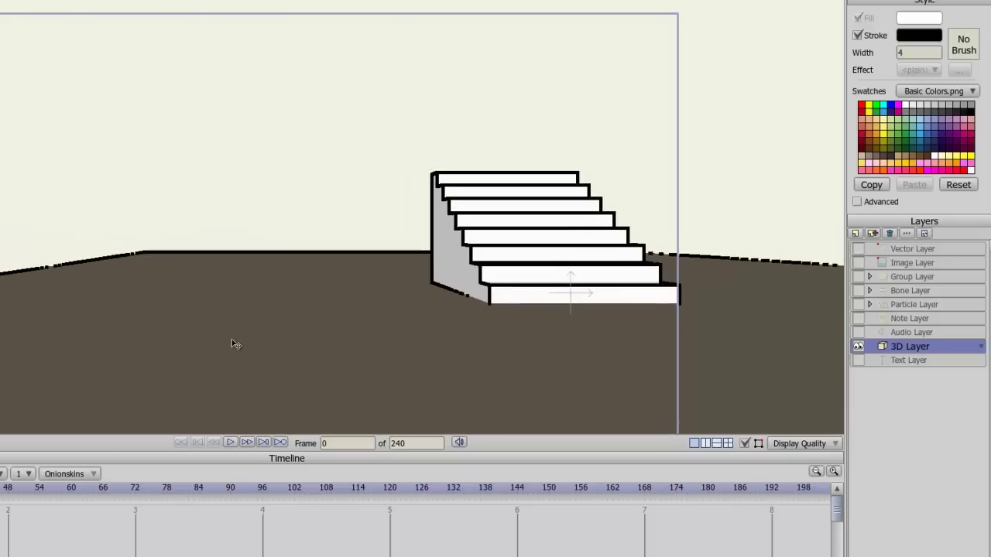
click(912, 360)
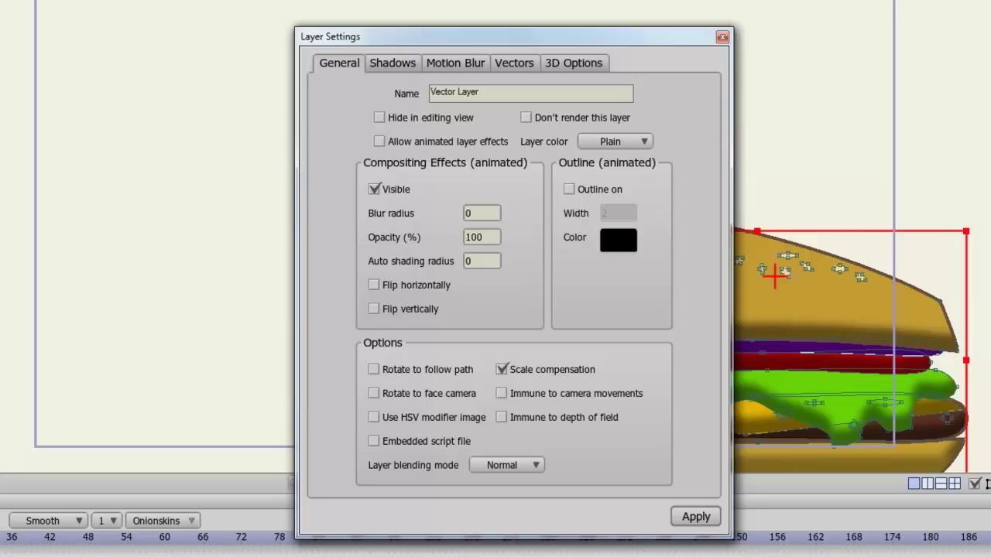
click(533, 465)
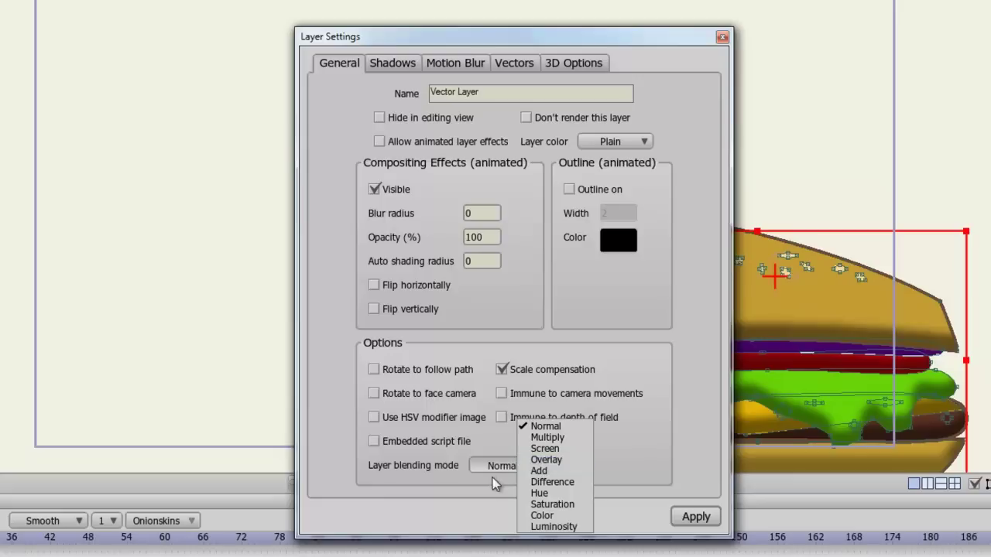
click(466, 492)
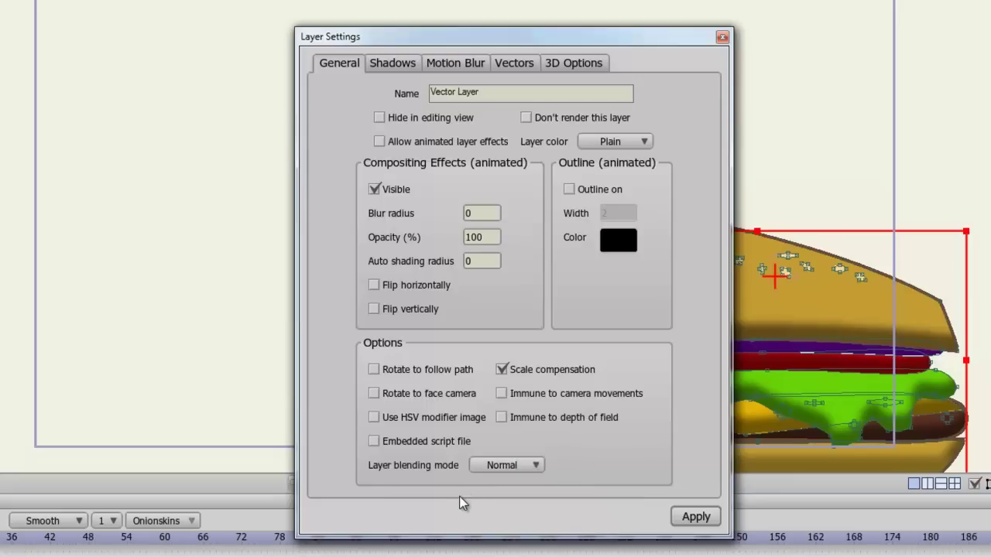
View the Vector Layer's Shadows settings, then its Motion Blur settings
click(396, 66)
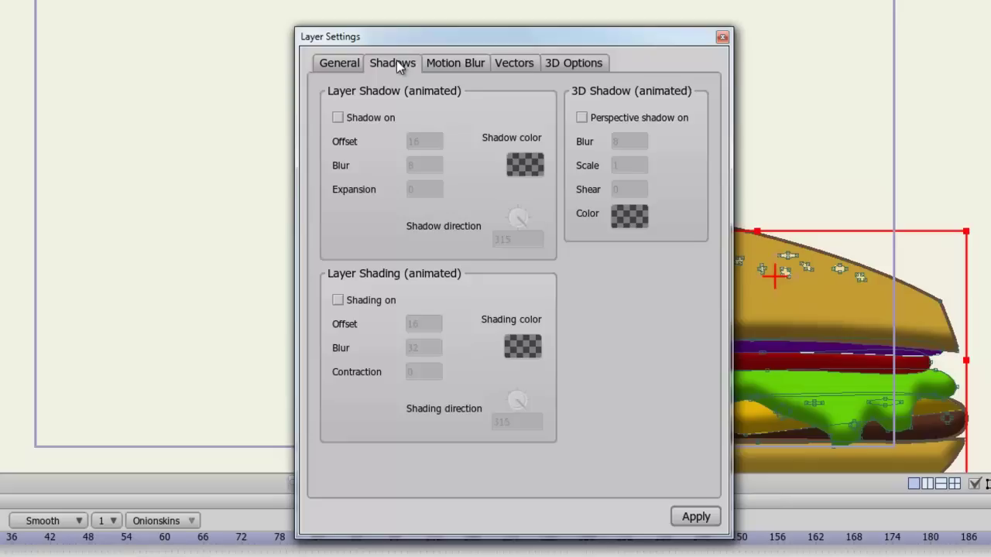
click(444, 66)
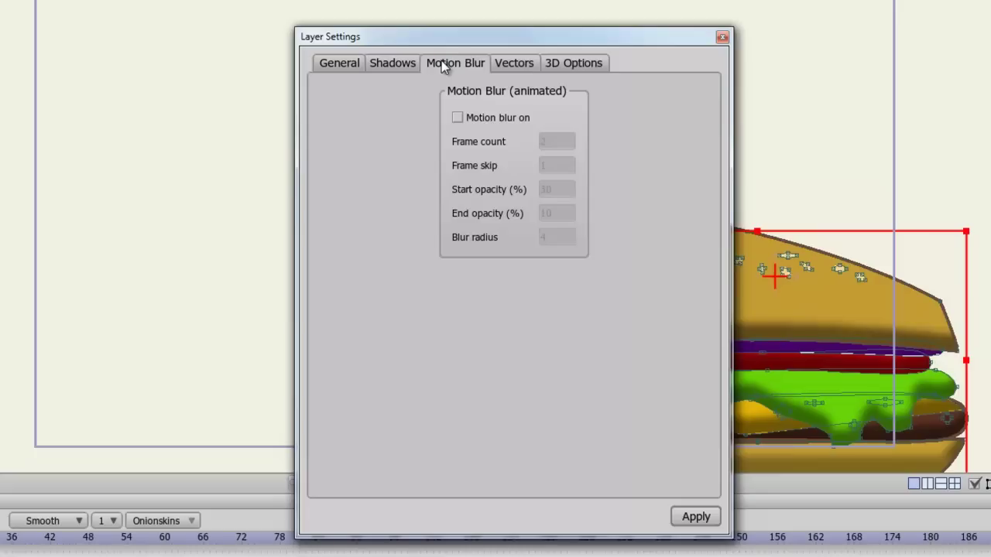
View the Vector Layer's Vectors tab with its noise and gap-filling options
click(507, 66)
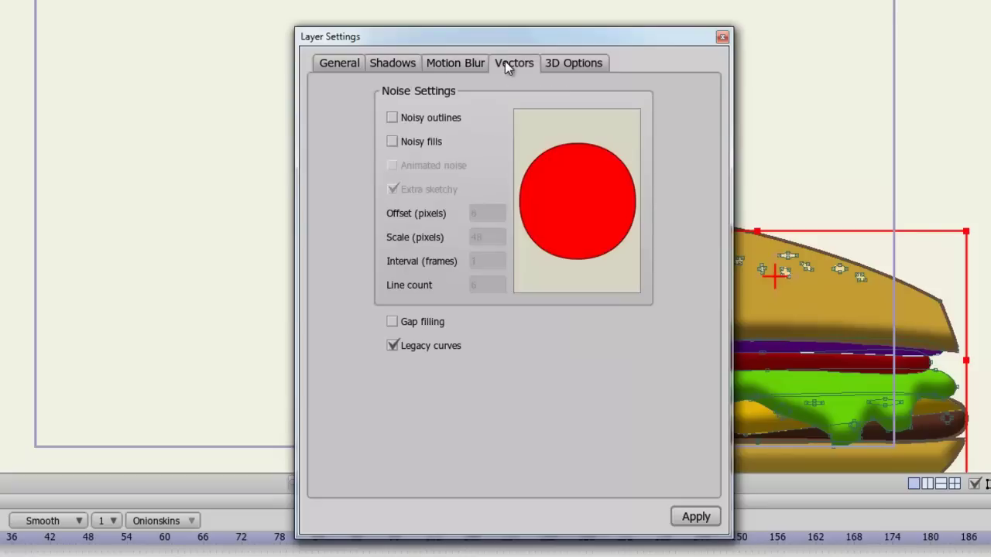
Turn on outline noise, fill noise and animated noise for the Vector Layer
click(431, 114)
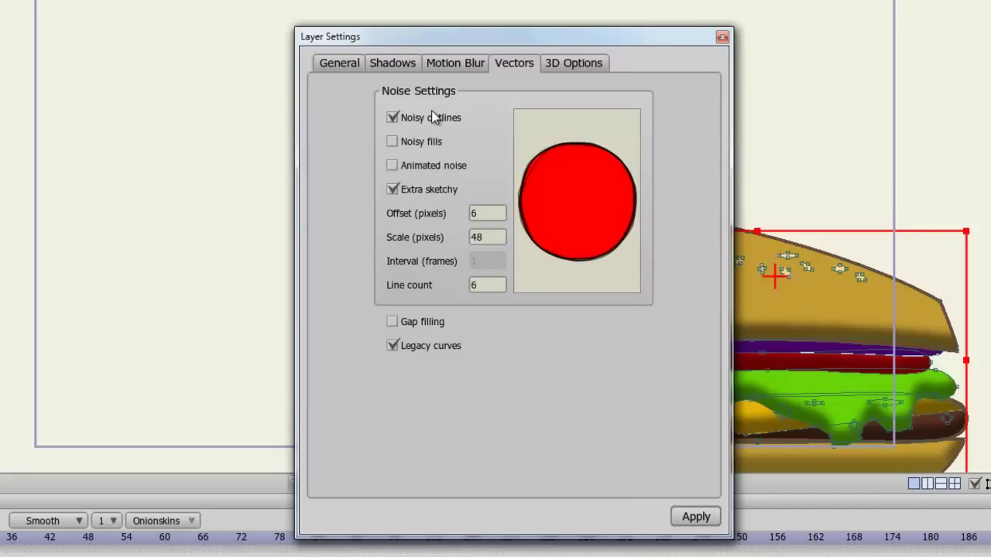
click(411, 143)
click(411, 169)
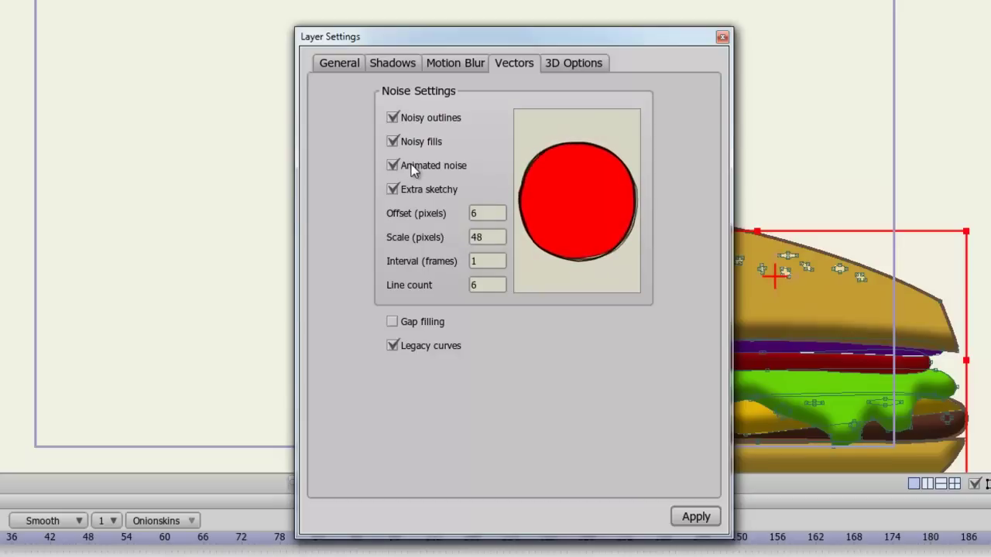
Set 3D Conversion to Extrude, apply it, and rotate the burger to show its depth
click(574, 66)
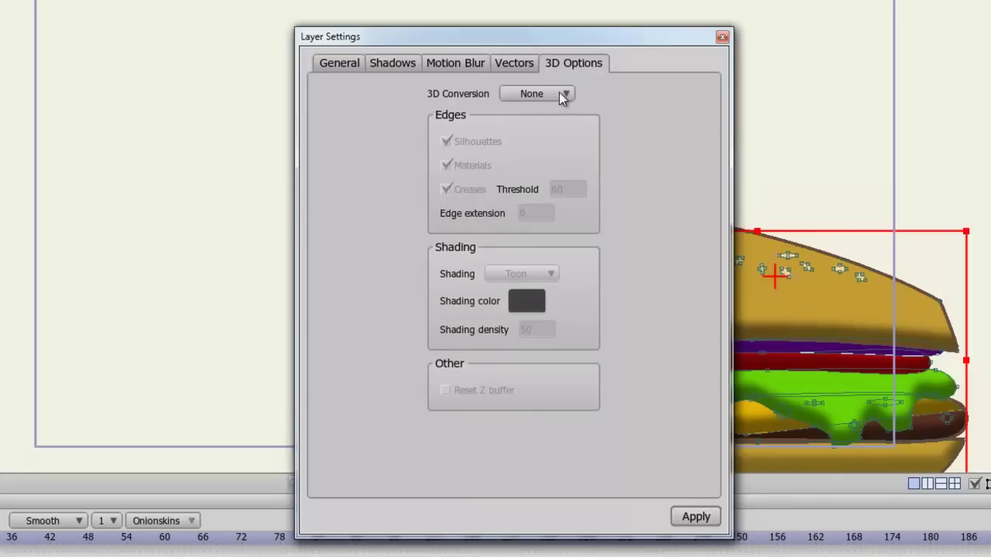
click(562, 95)
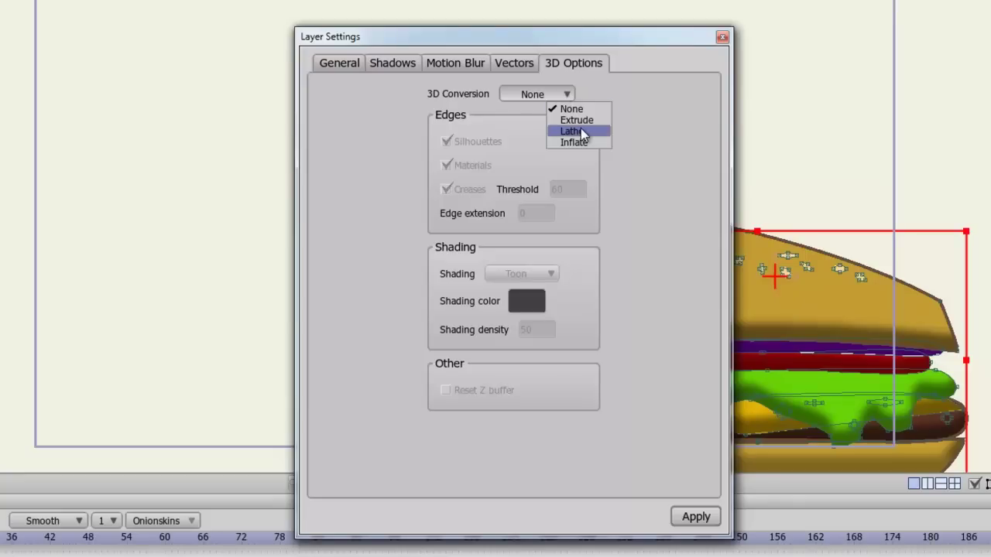
click(584, 119)
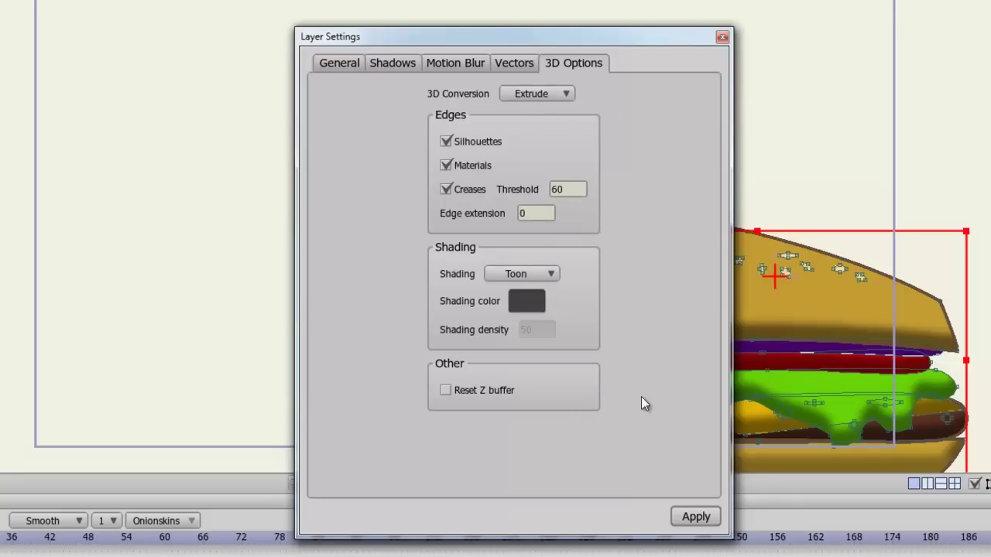
click(691, 515)
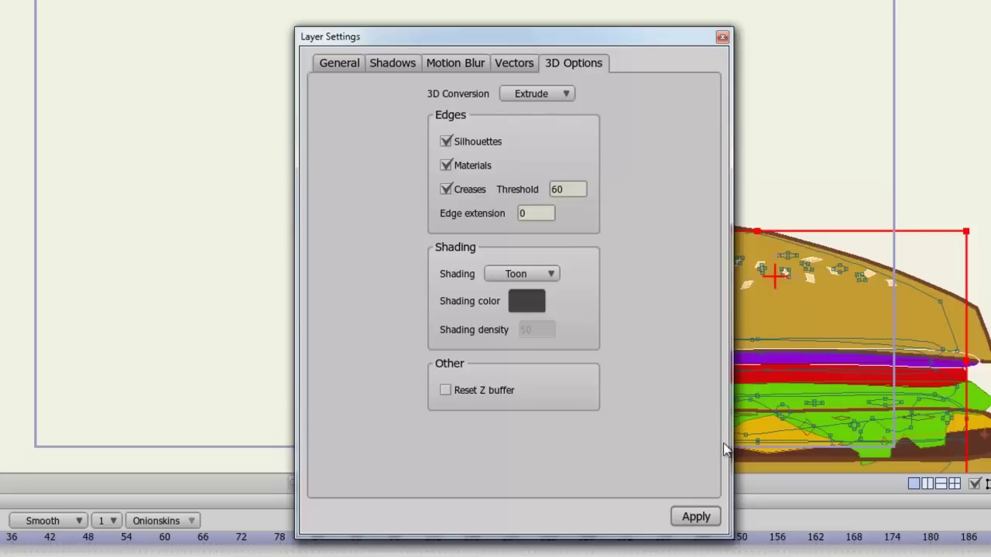
click(722, 37)
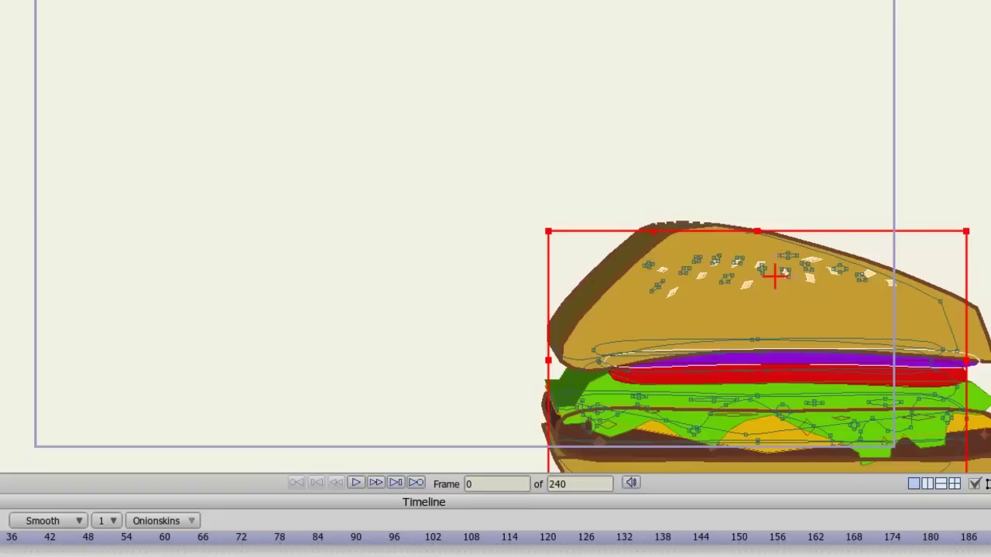
drag(489, 266, 271, 174)
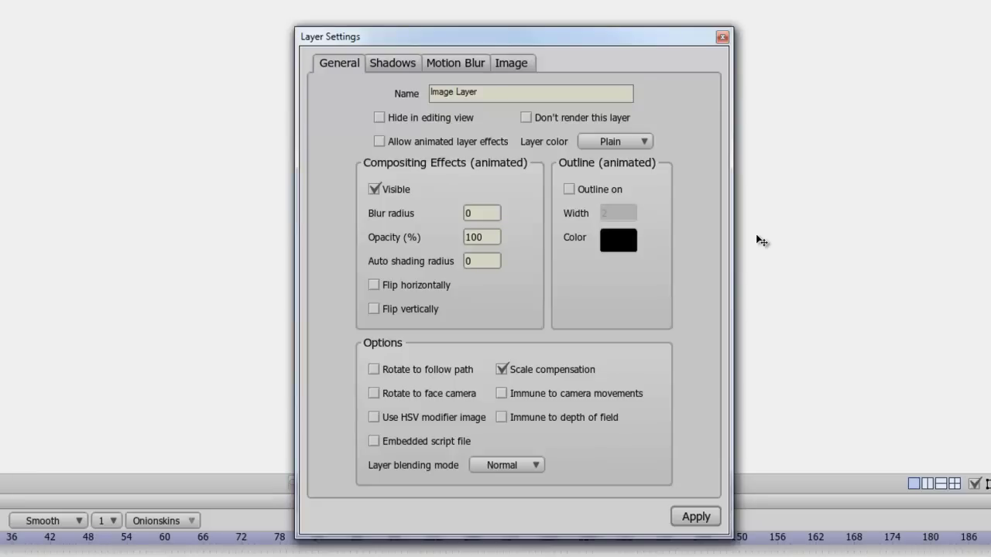
View the Image Layer's Image settings tab
click(517, 64)
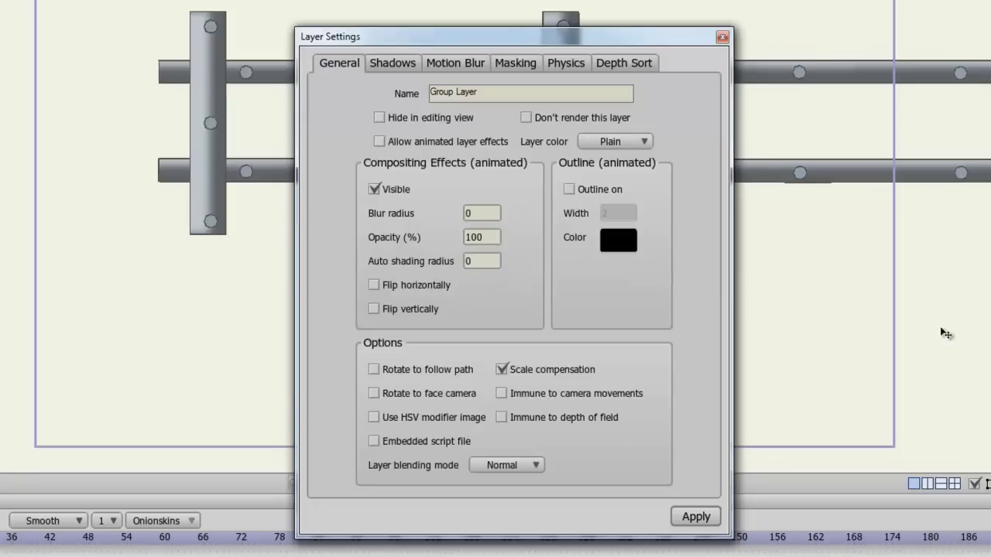
Review the Group Layer's Masking, Physics and Depth Sort tabs in Layer Settings
click(523, 63)
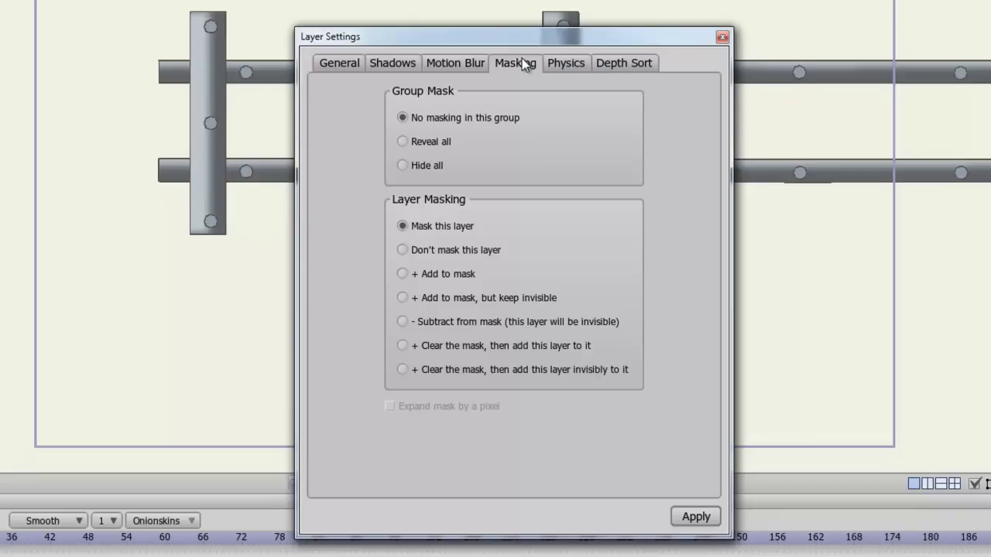
click(577, 63)
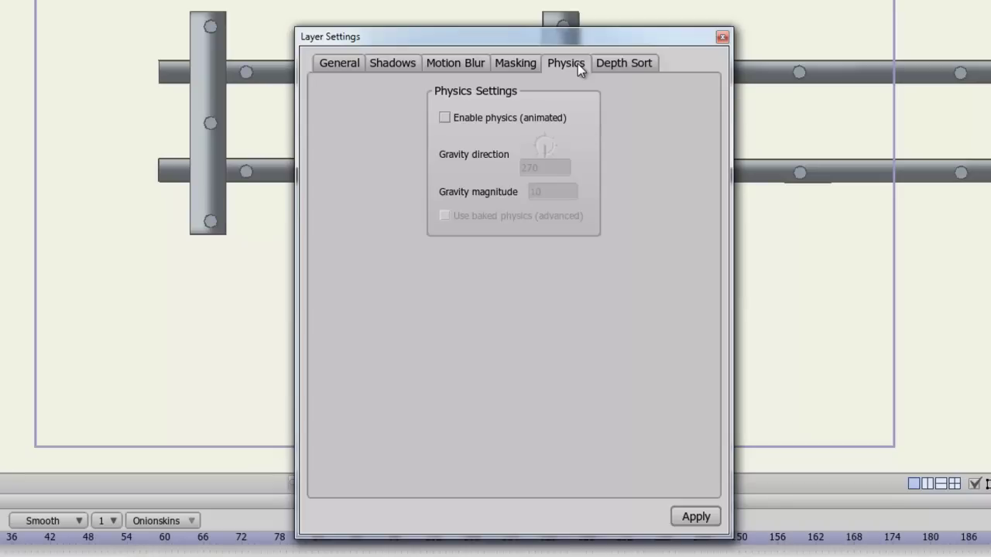
click(628, 65)
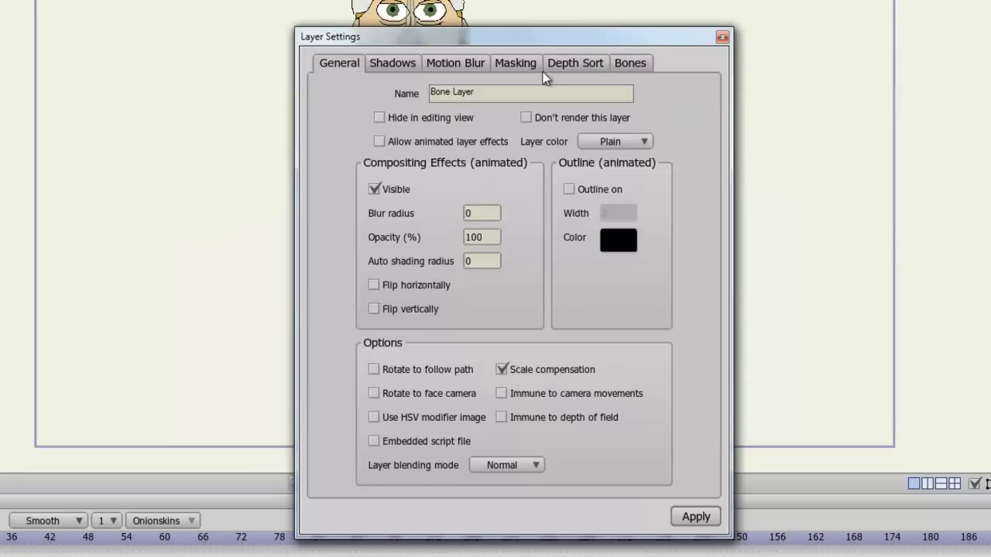
Review the Bone Layer's Masking and Depth Sort tabs, ending on Flexible binding mode
click(517, 65)
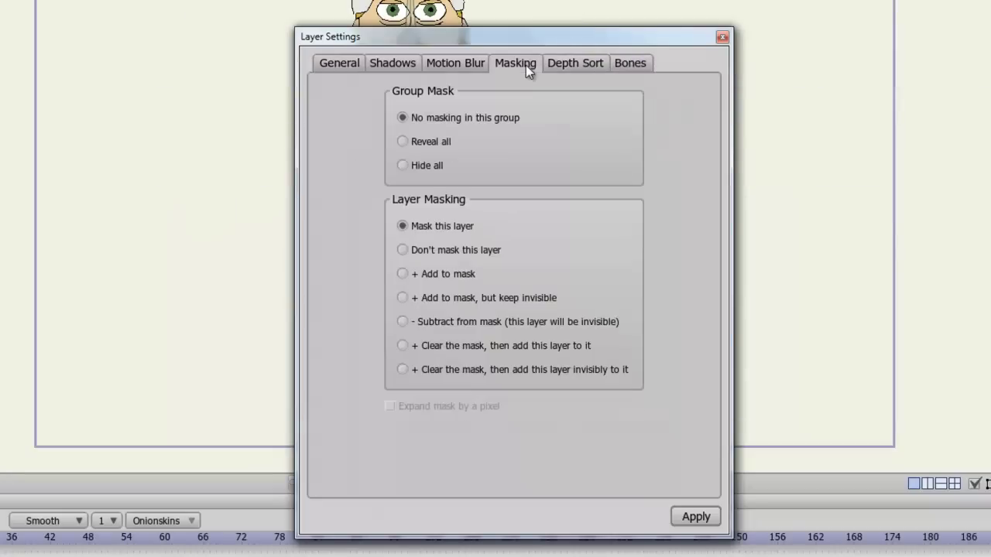
click(565, 64)
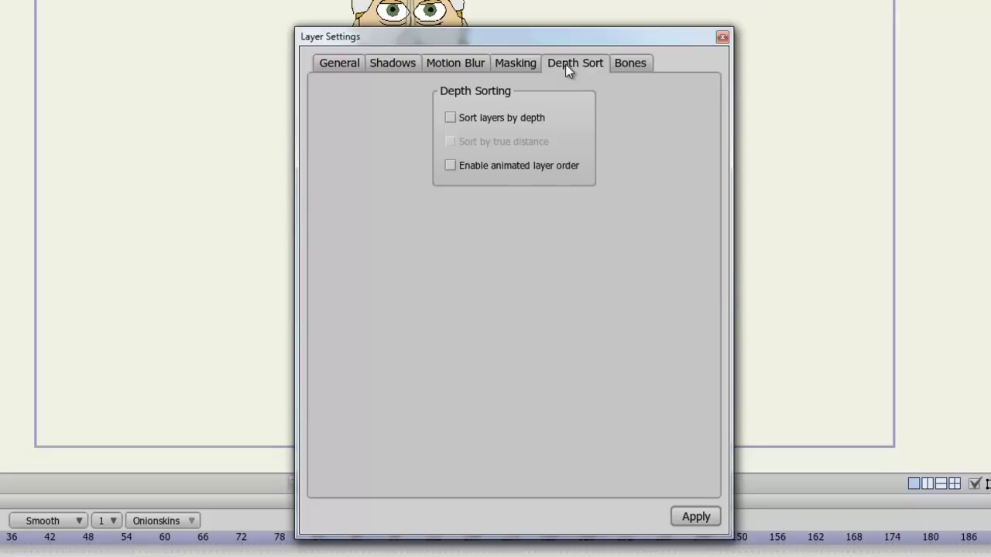
click(618, 67)
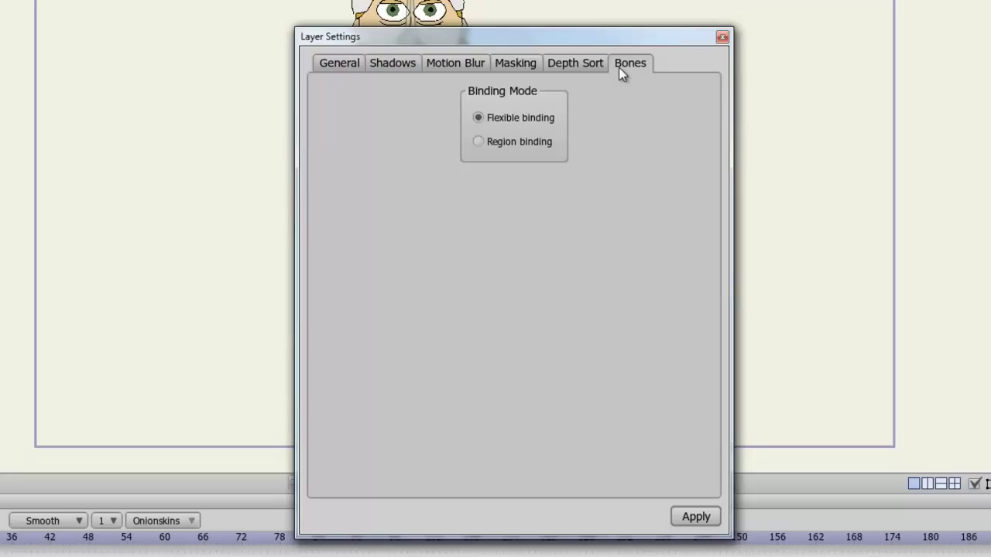
Open the Particle Layer's Layer Settings and view its Particles tab
click(966, 230)
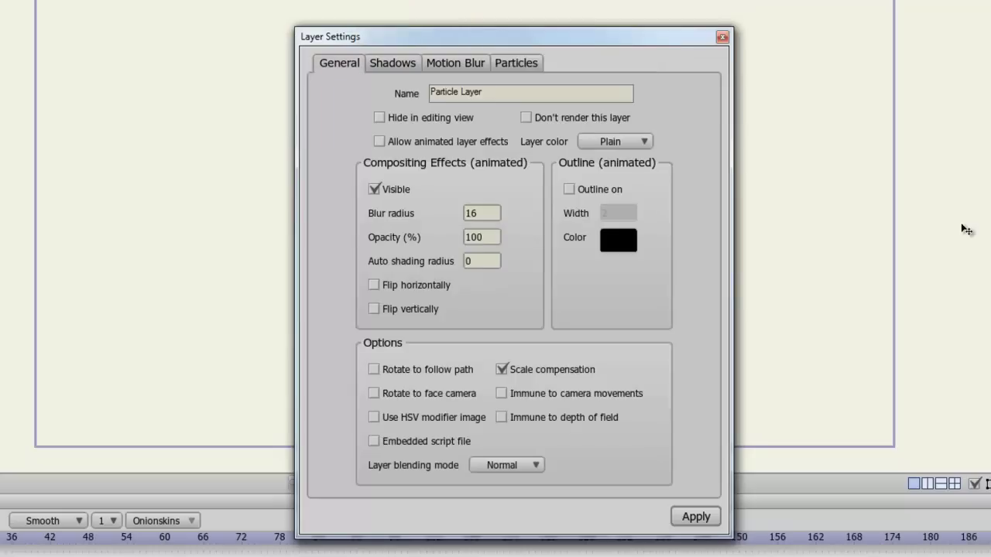
click(530, 65)
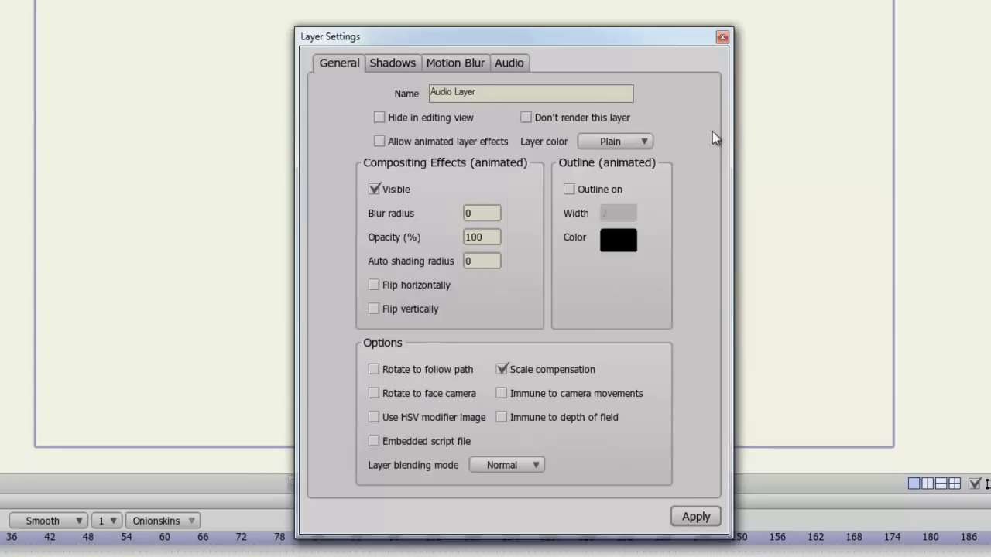
Show the Audio Layer's Audio tab and place the cursor in the lip-sync spoken-text box
click(520, 62)
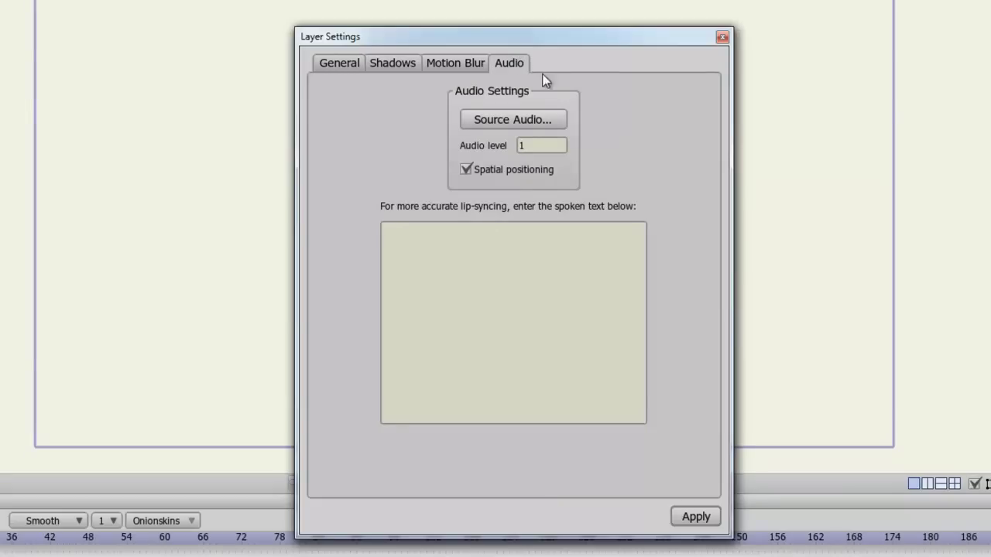
click(608, 301)
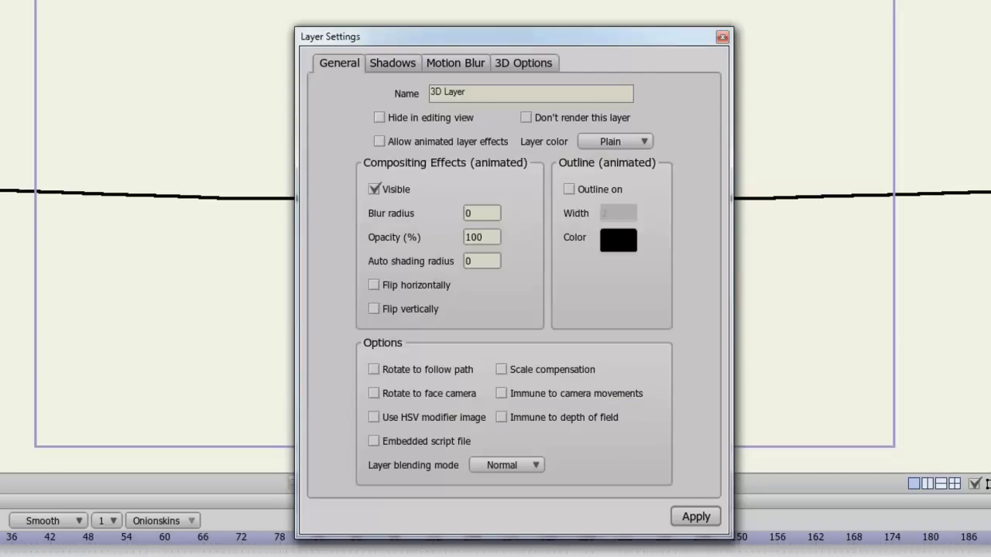
View the 3D Options tab in the 3D Layer's Layer Settings
click(527, 64)
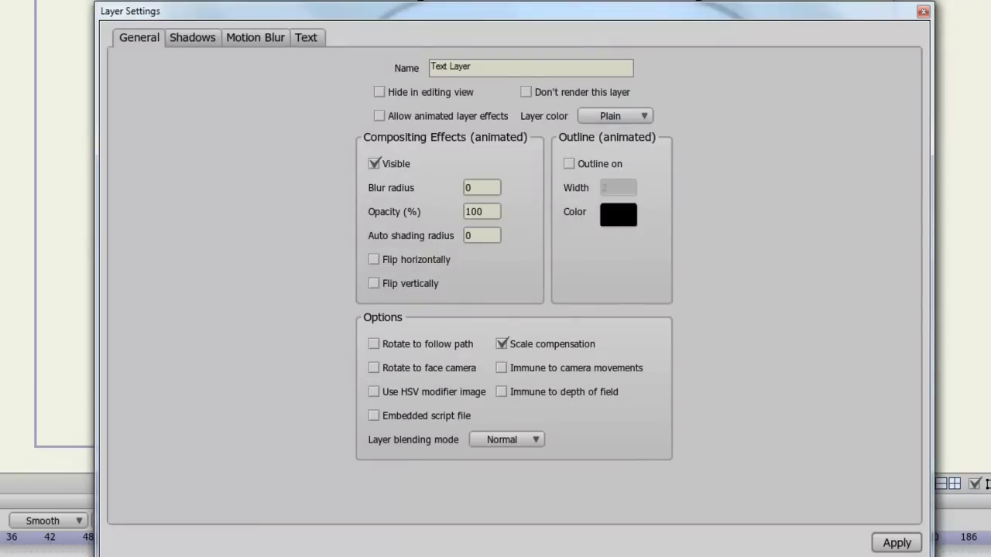
Check the Text Layer's text and word balloon options, then close Layer Settings
click(322, 40)
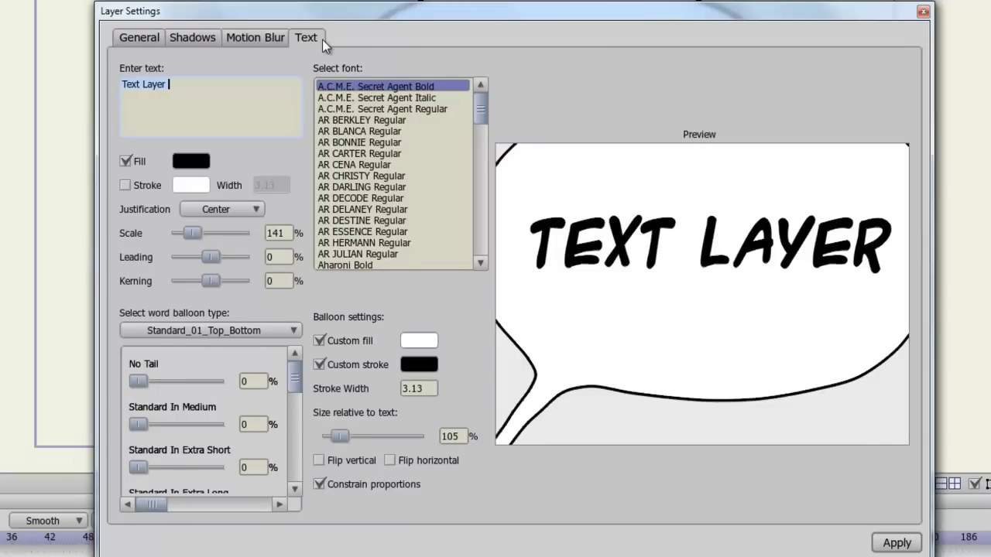
key(Escape)
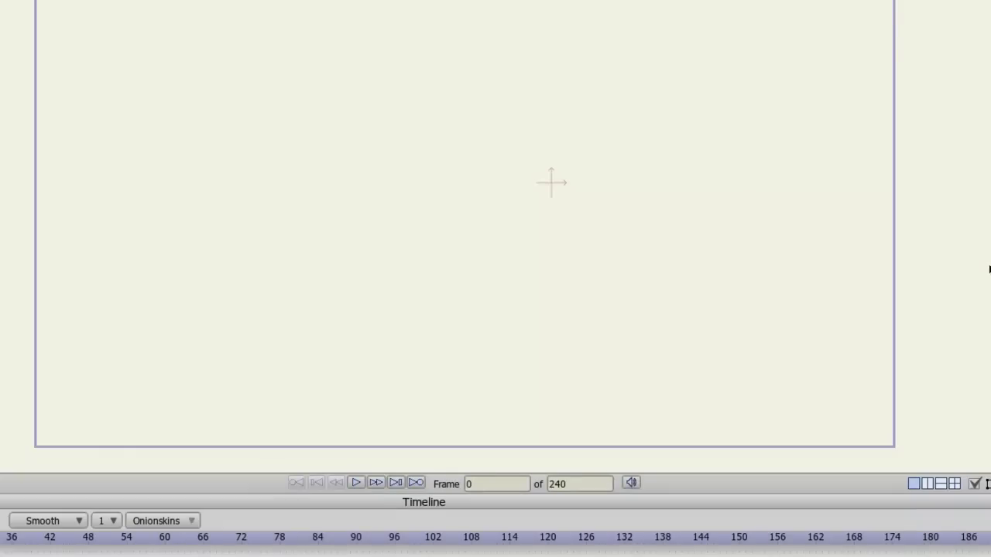